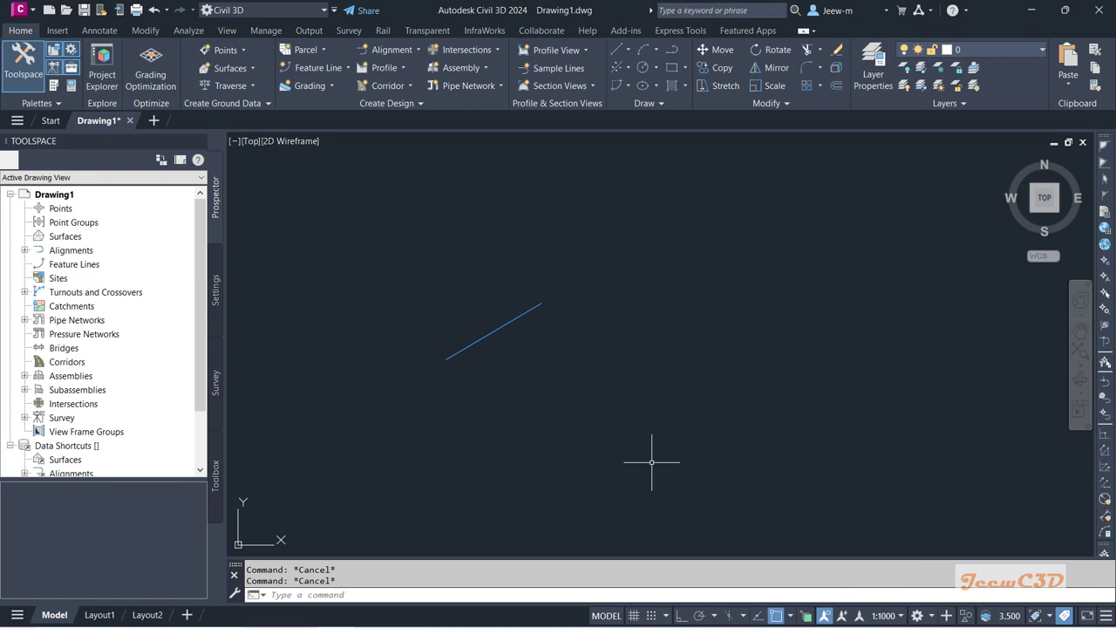
Step: Start a polyline with PL, turning on Midpoint snap and turning off Intersection, Extension and Nearest
text(pl)
key(Return)
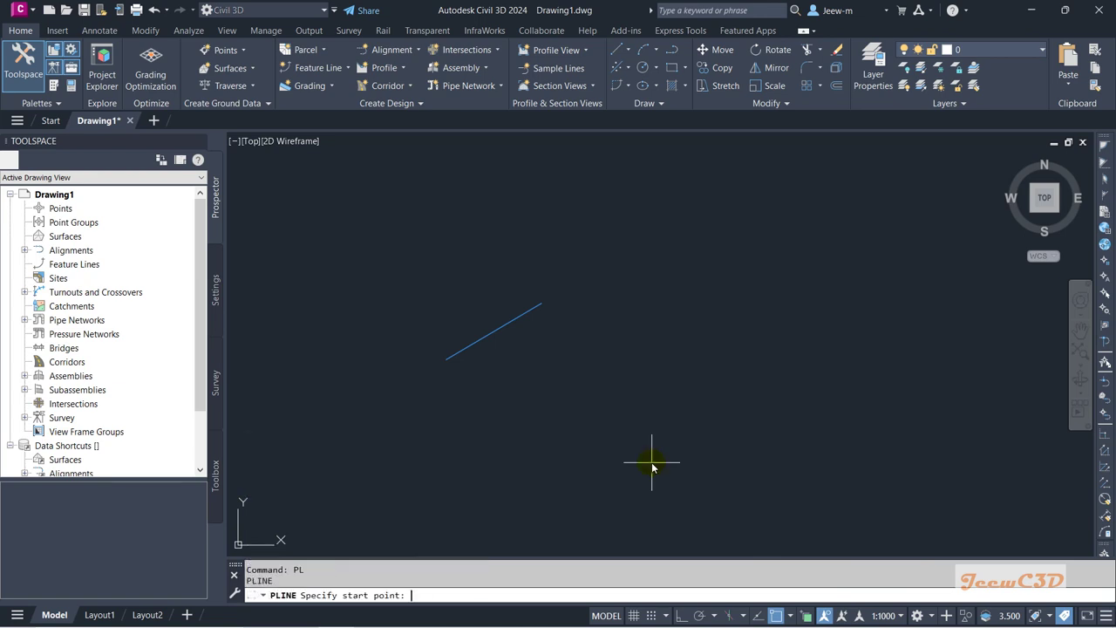
click(792, 617)
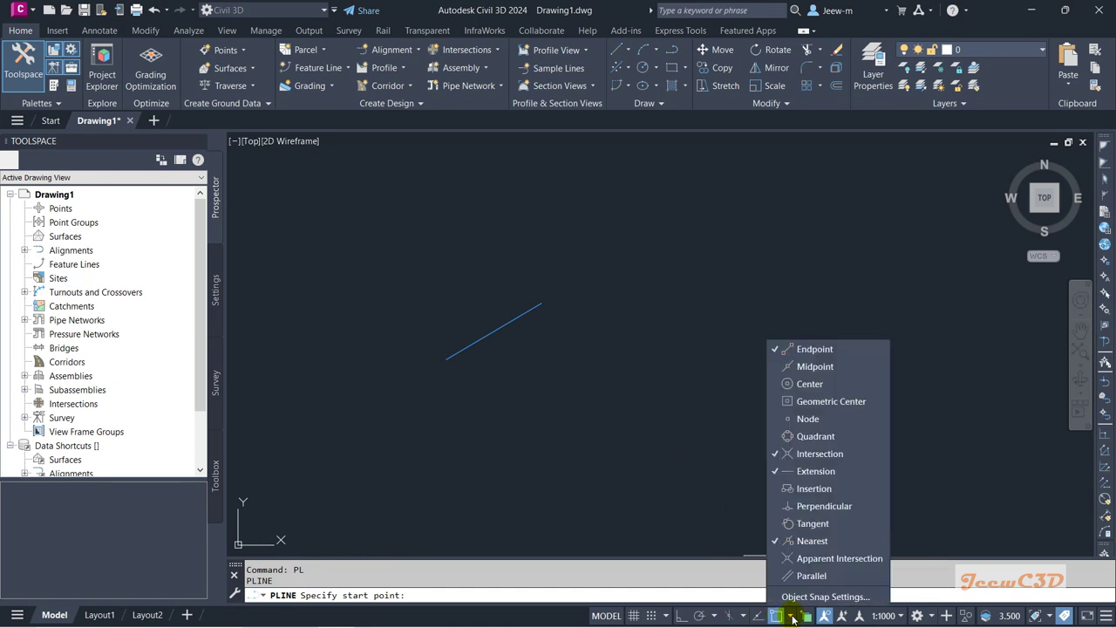
click(815, 367)
click(800, 455)
click(816, 472)
click(813, 542)
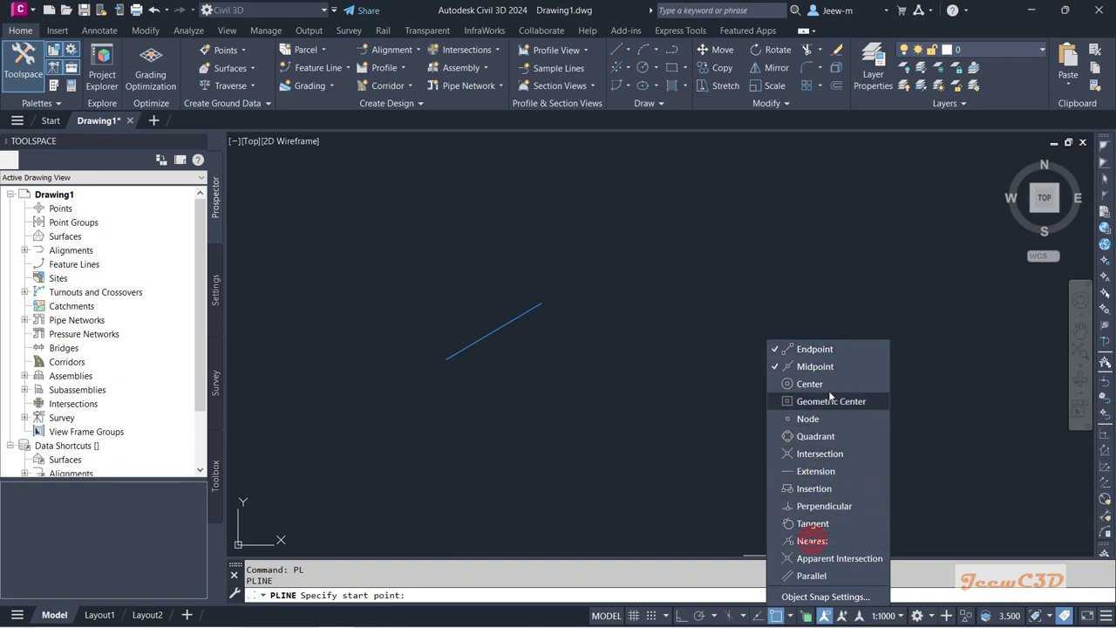
click(503, 429)
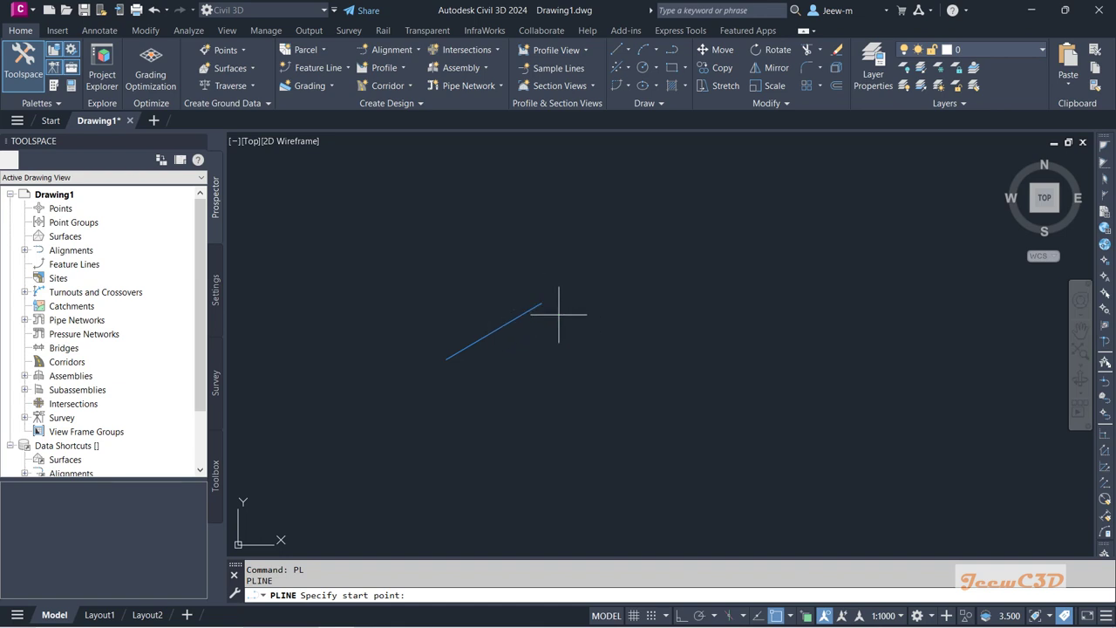
Step: Draw a one-segment polyline from the blue line's midpoint down to the lower right
click(494, 330)
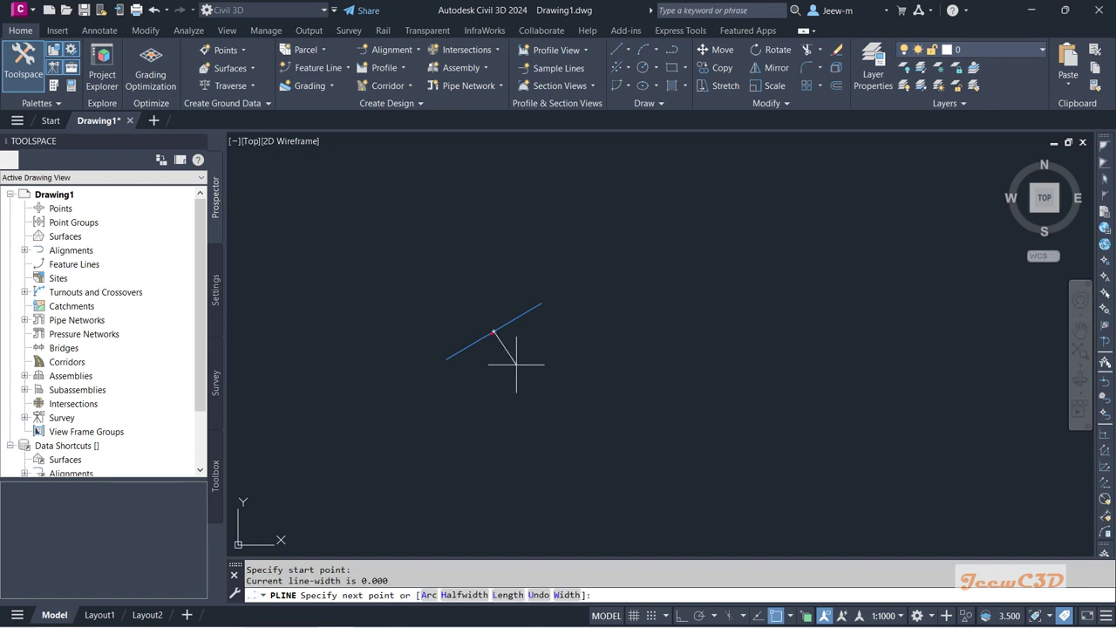
click(585, 468)
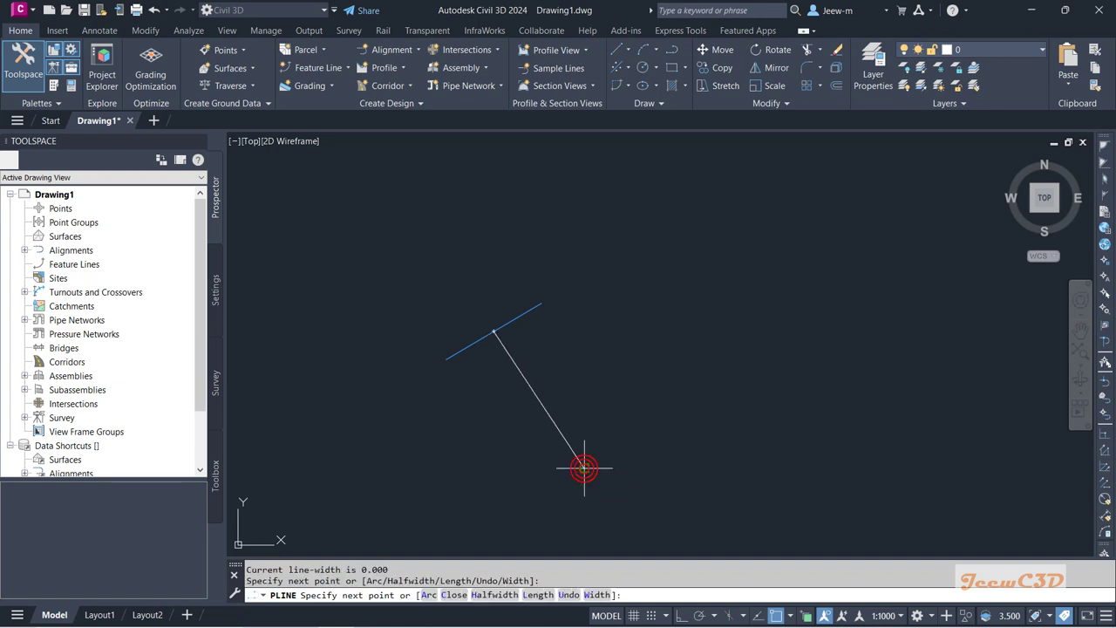
key(Return)
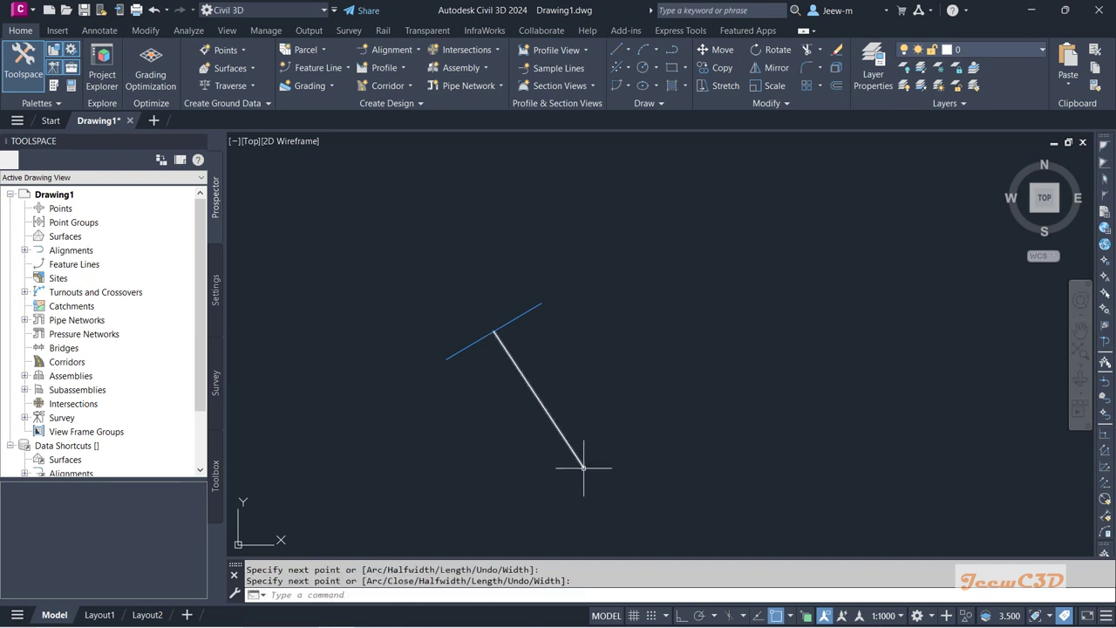
click(791, 615)
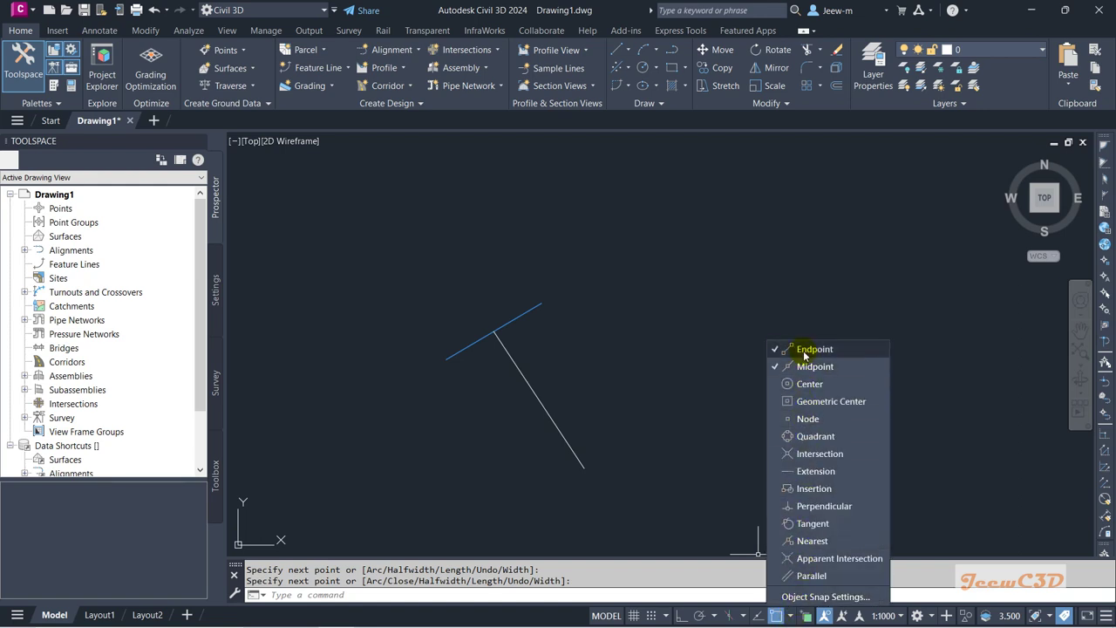
click(695, 474)
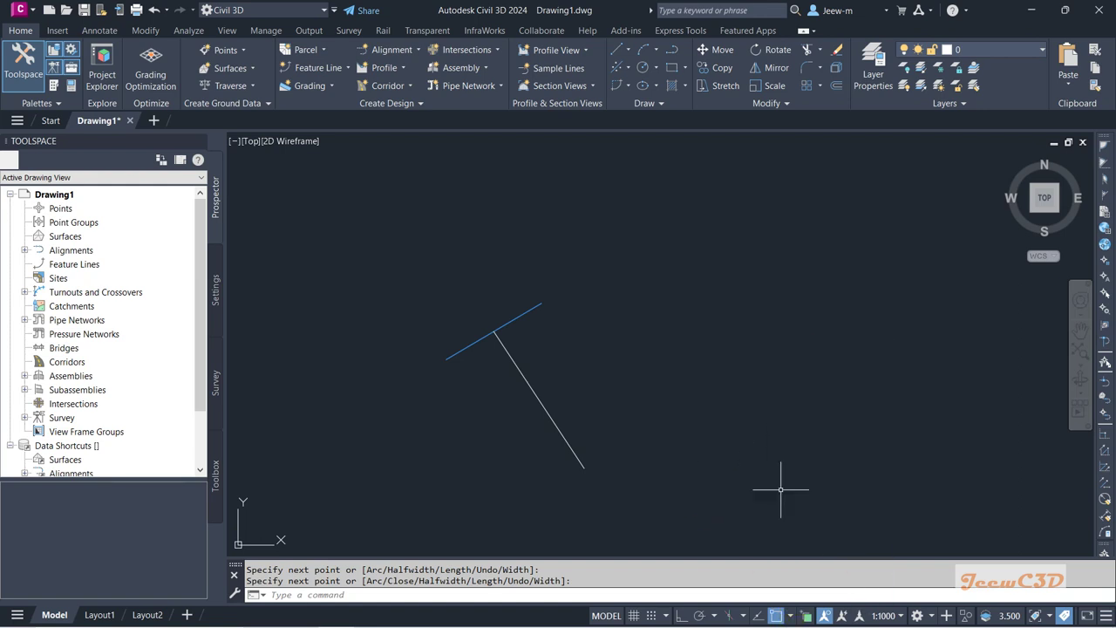
click(776, 616)
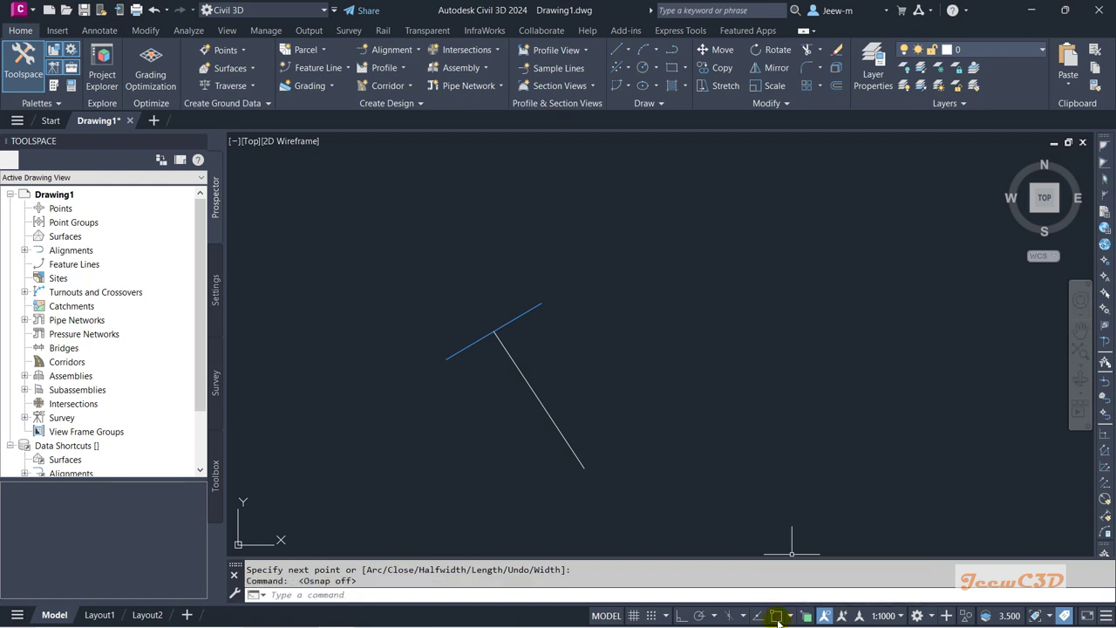
click(777, 616)
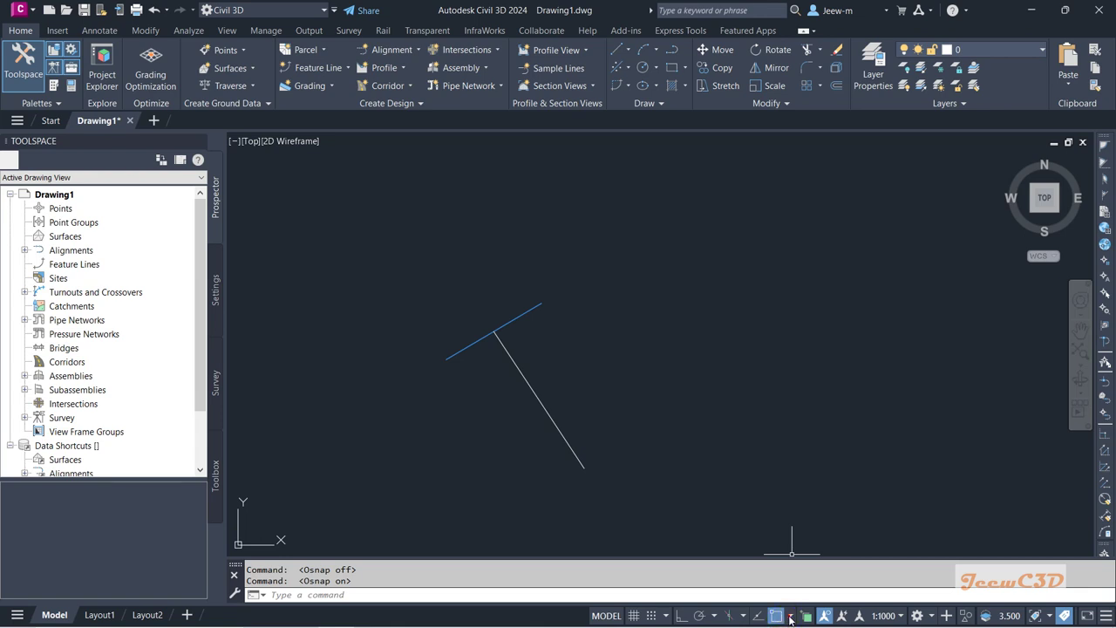
click(789, 617)
click(715, 438)
Step: Cancel a typed PL entry, then switch on Dynamic Input with F12
click(417, 596)
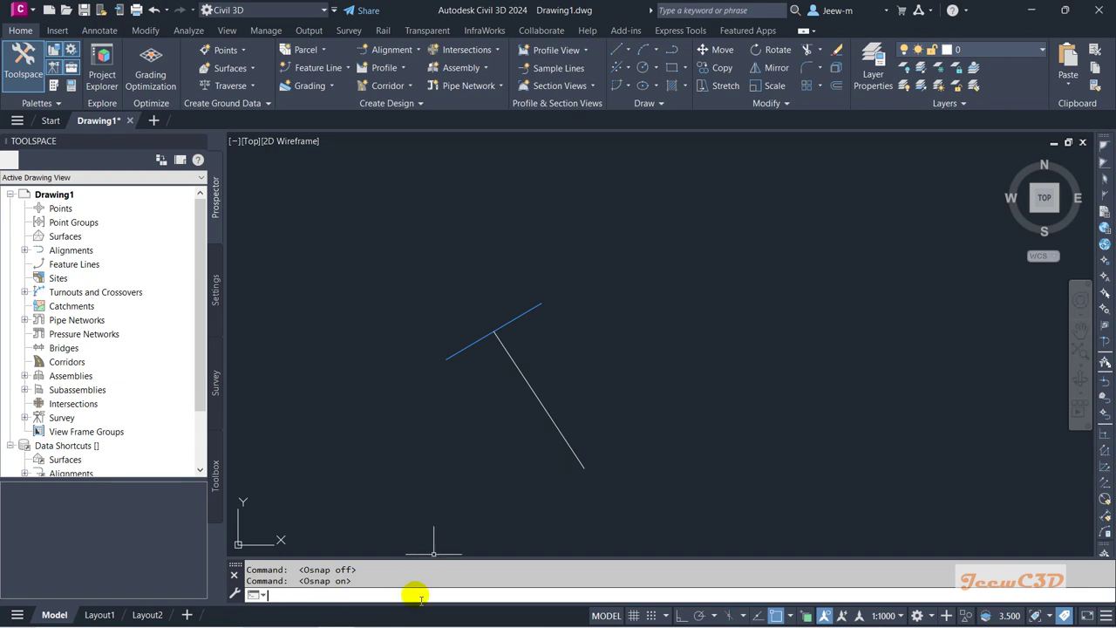
text(PL)
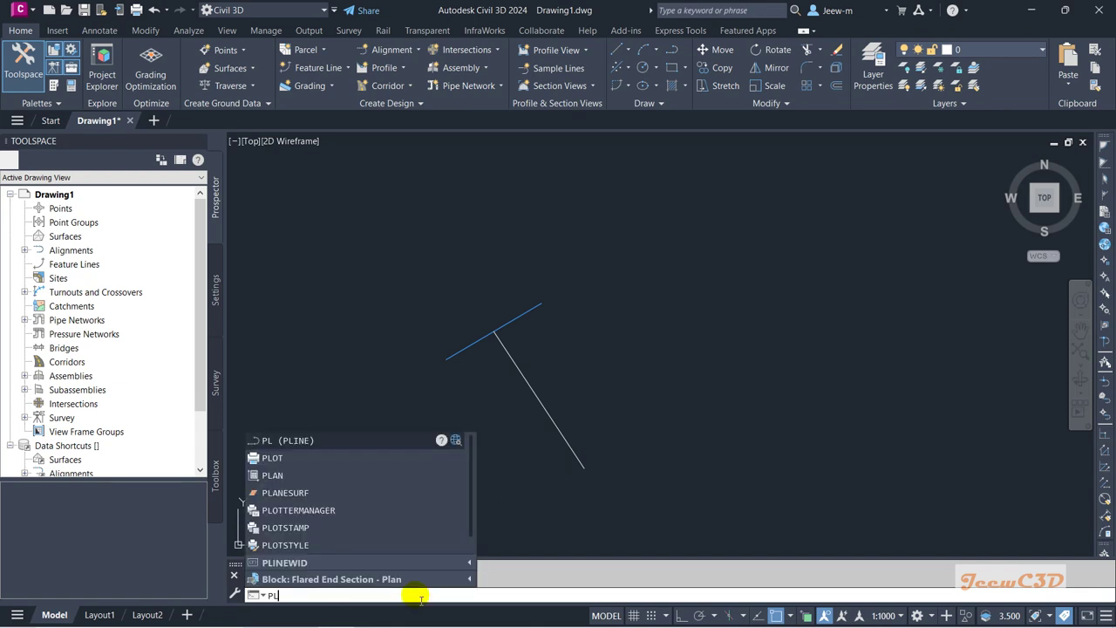
key(Escape)
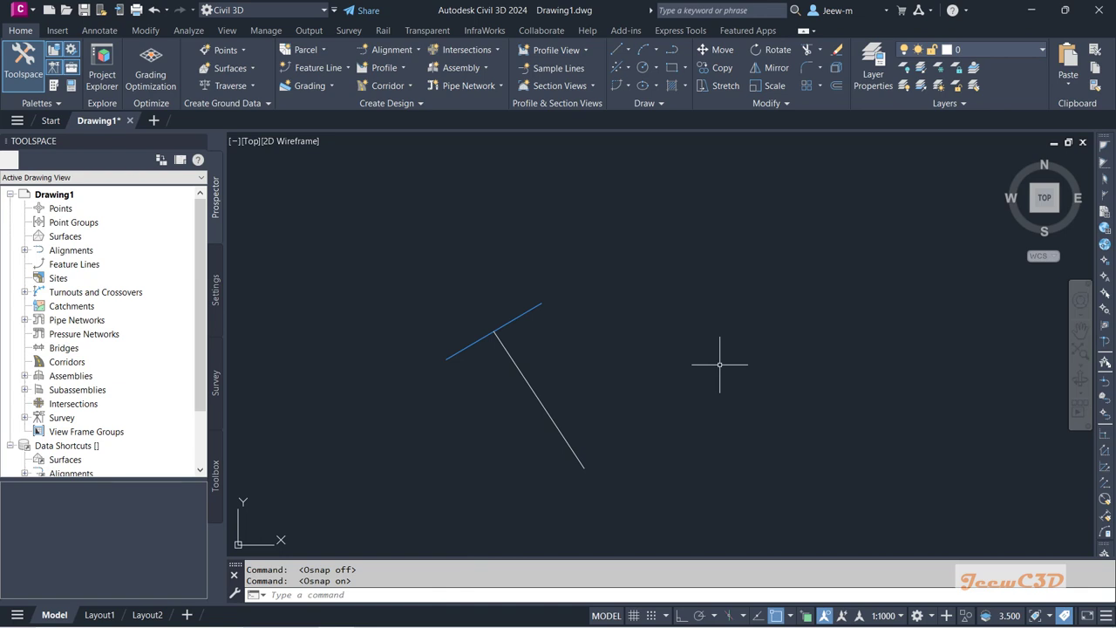
key(F12)
Step: Enter PL at the command line twice, cancelling each polyline command before drawing anything
text(PL)
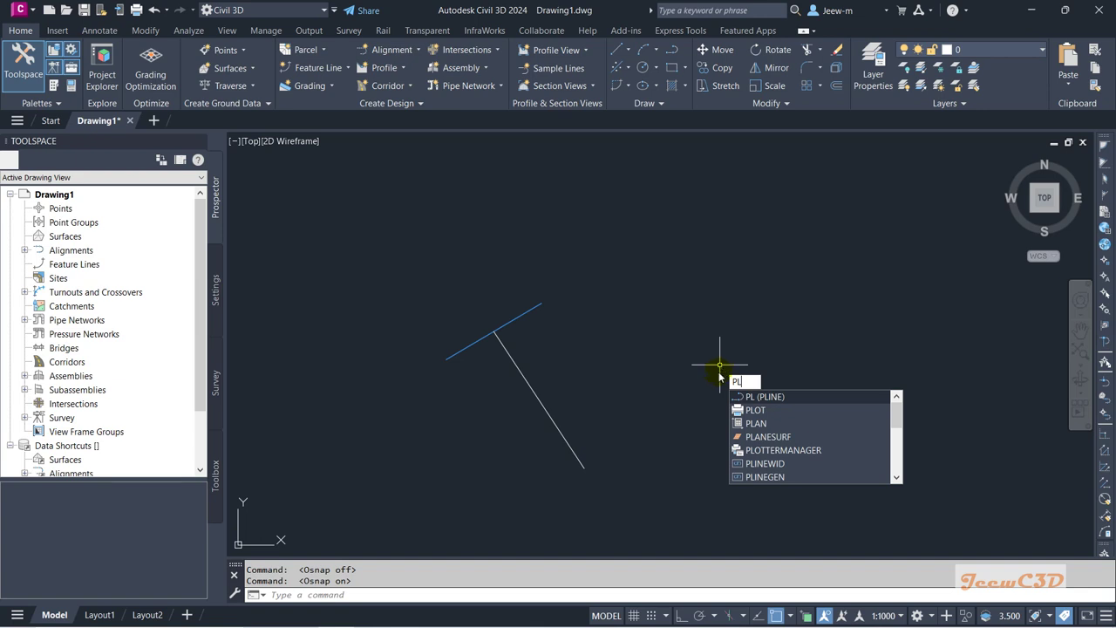
key(Escape)
key(Escape)
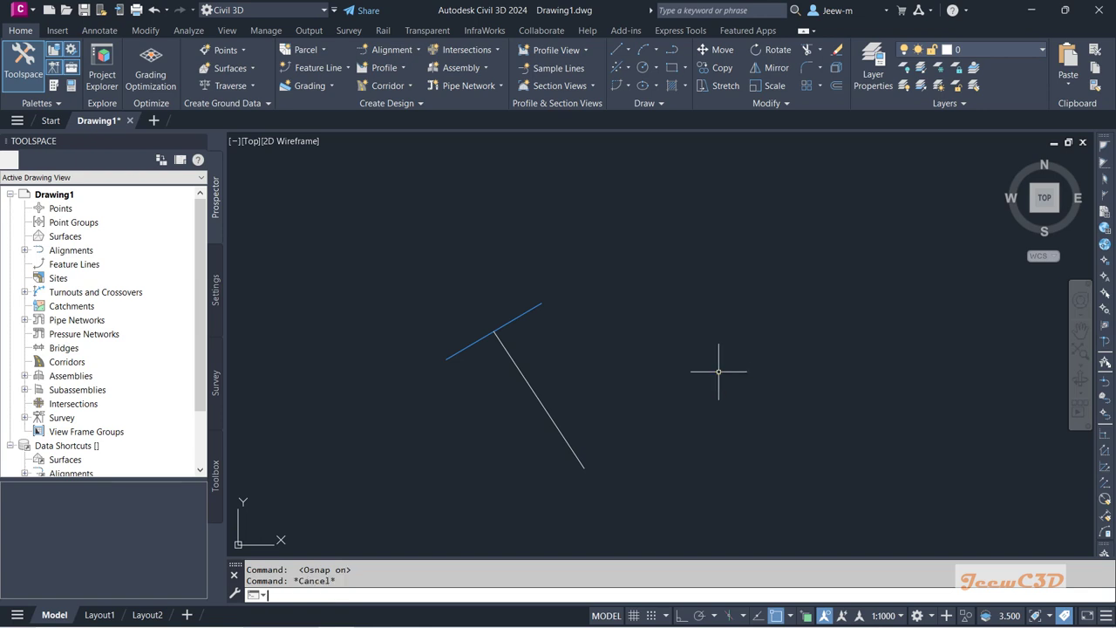
click(453, 594)
text(PL)
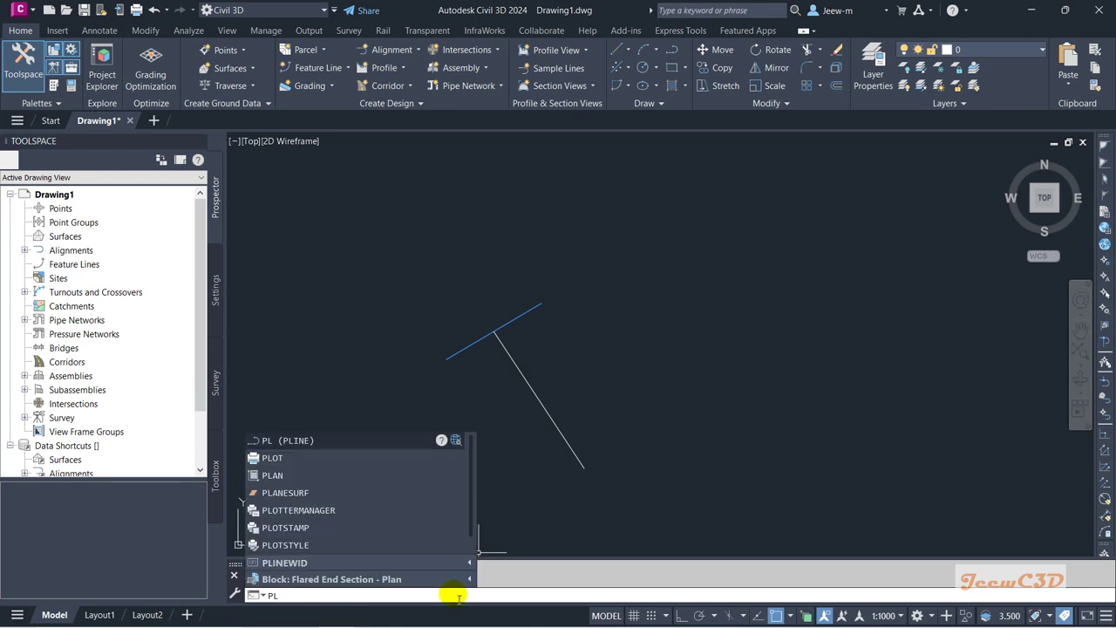
key(Escape)
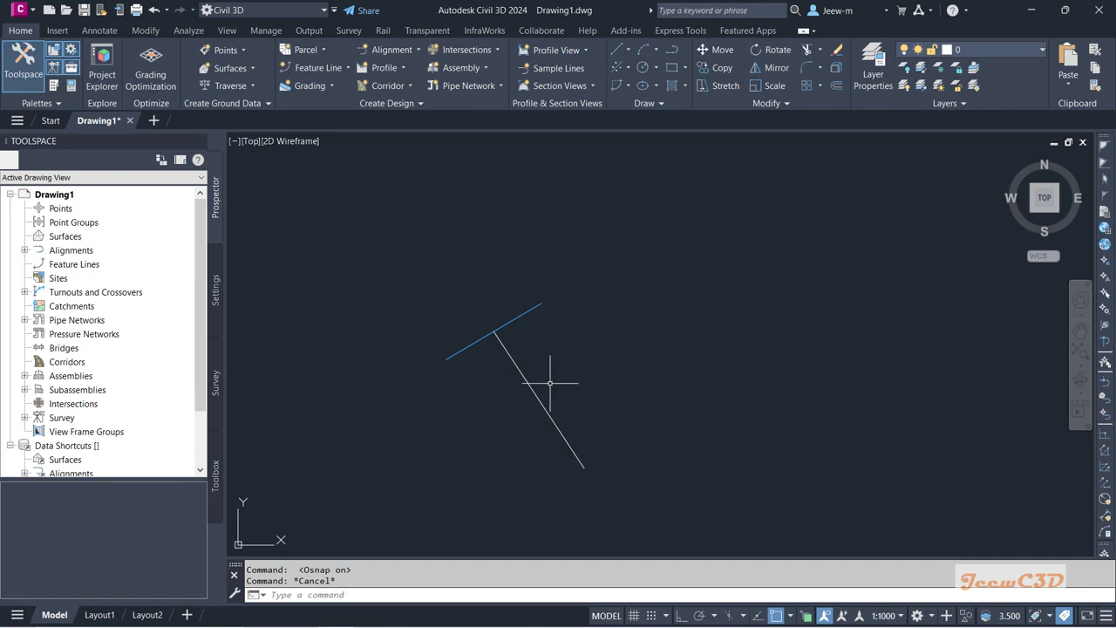
Step: Clear the blue line's selection and set the SELECTIONCYCLING variable to 2
click(469, 345)
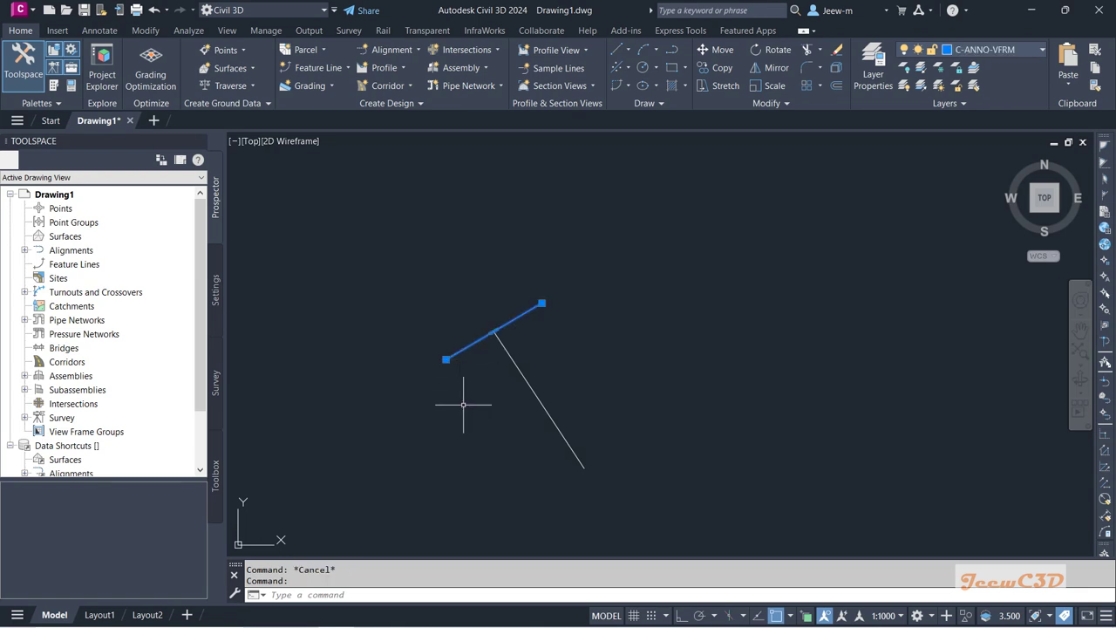
key(Escape)
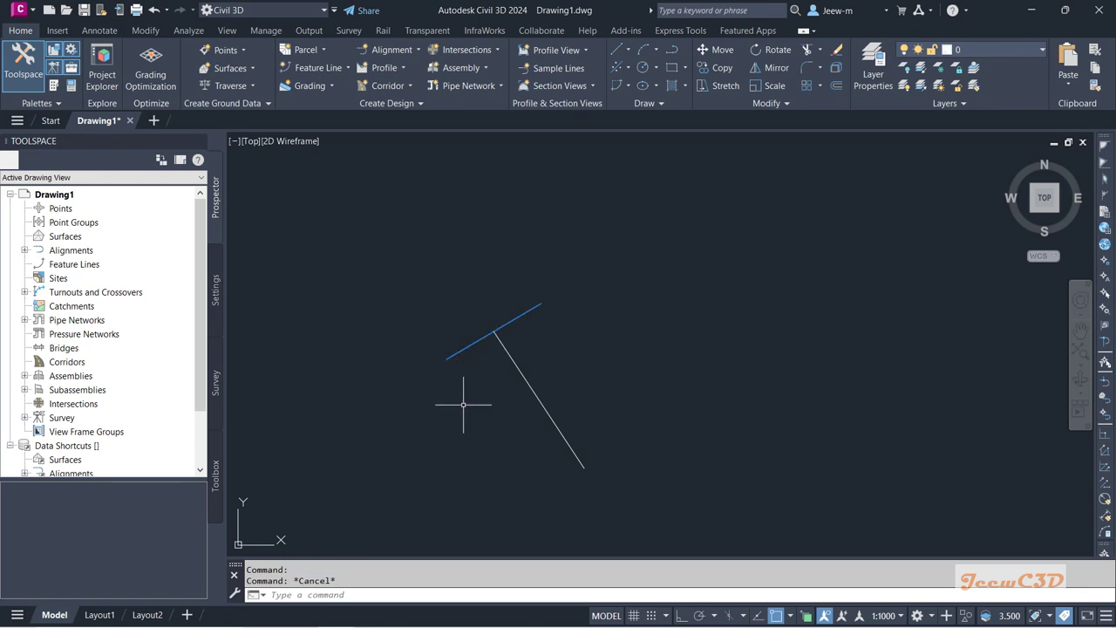
text(selectionc)
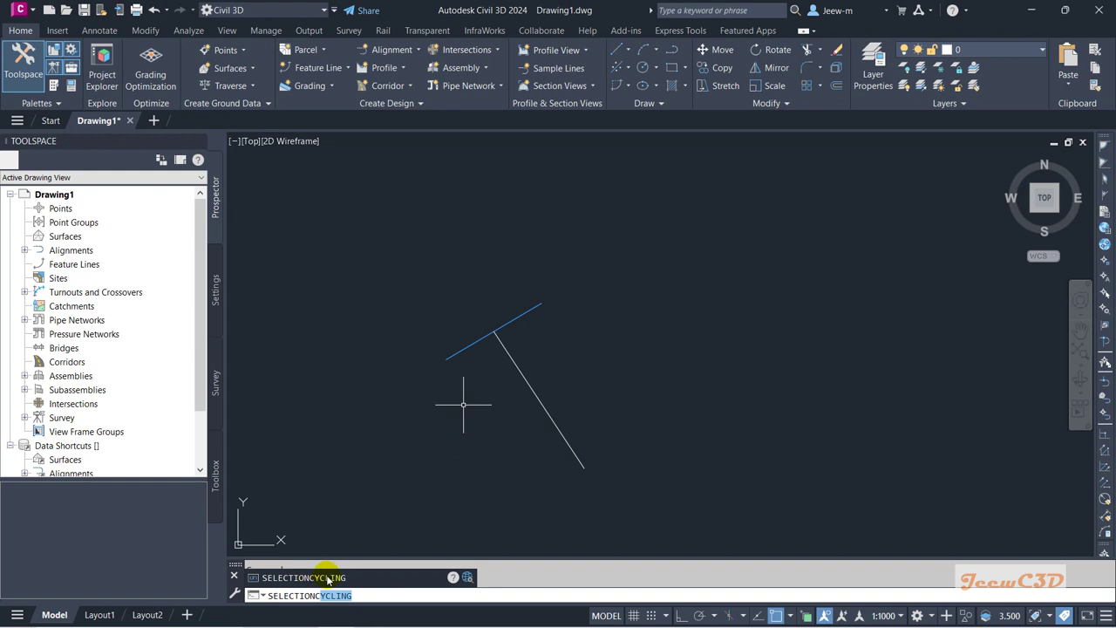
click(363, 580)
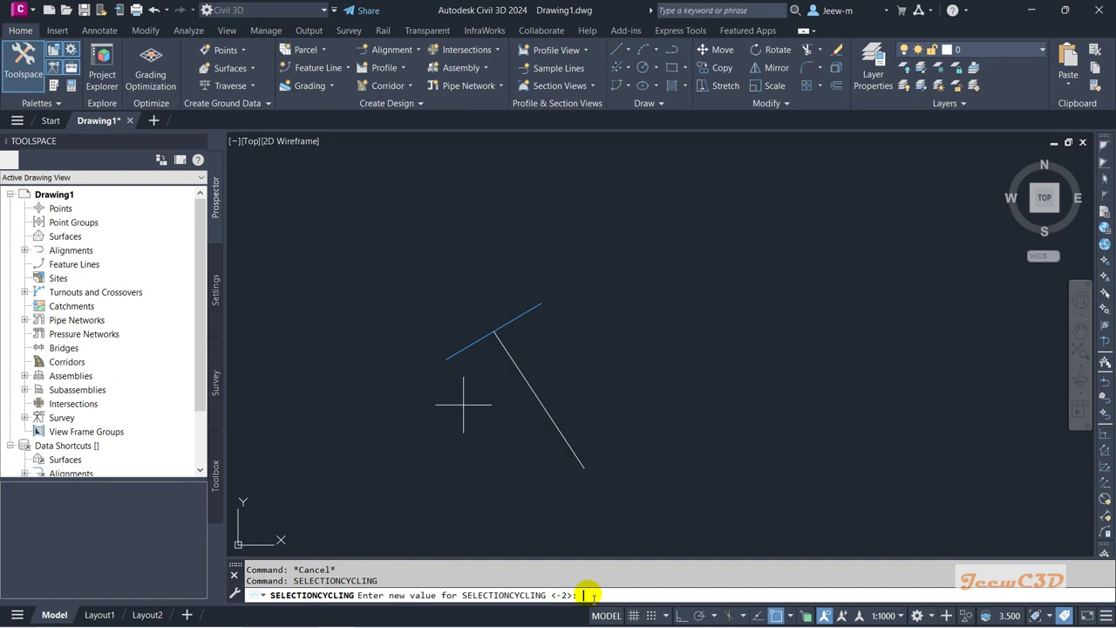
text(2)
key(Return)
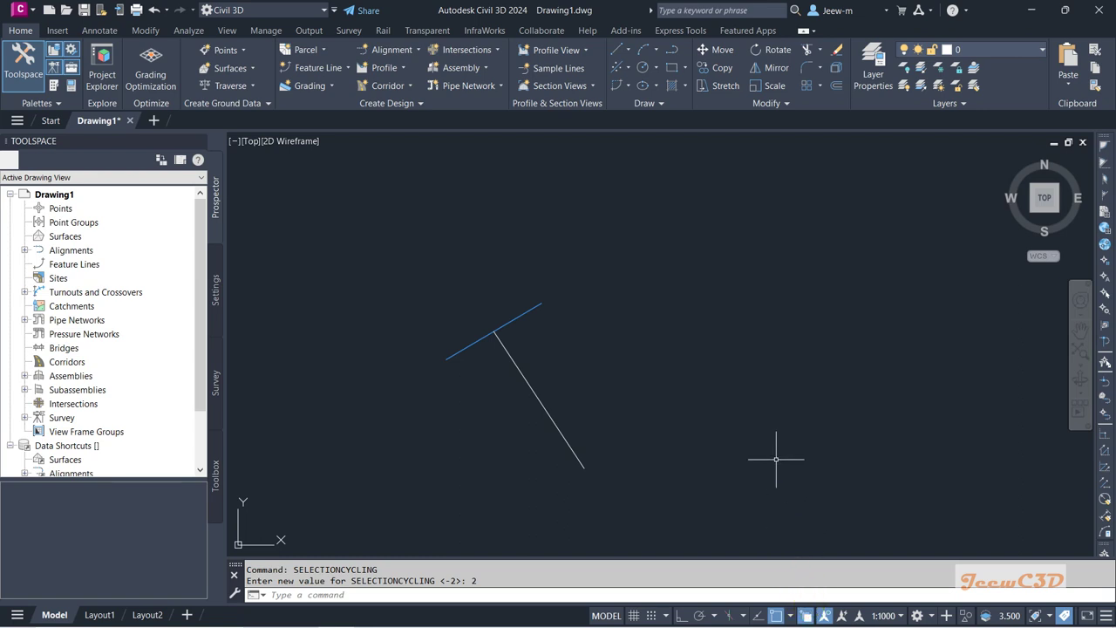
Step: Uncheck and recheck Selection Cycling in the status bar Customization list so its toggle shows
click(1104, 616)
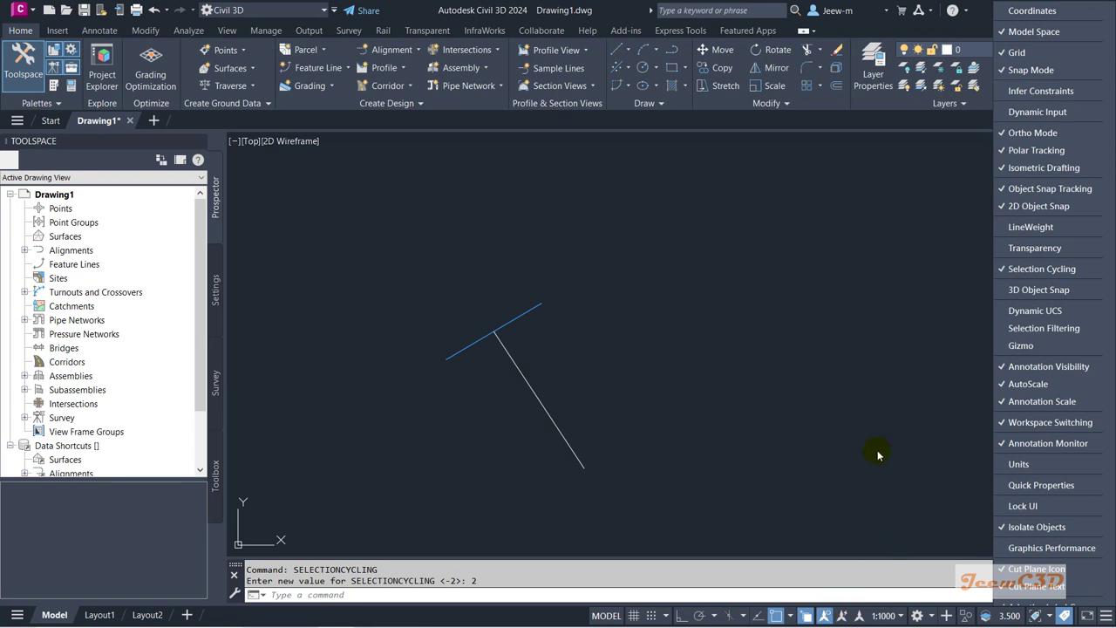
click(1035, 271)
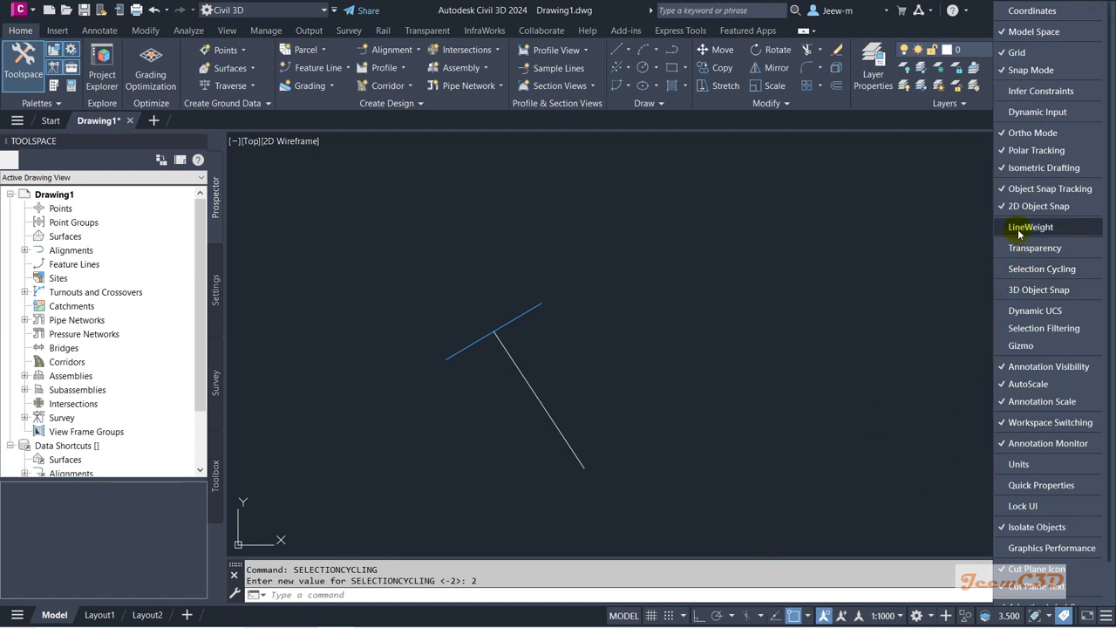
click(1044, 271)
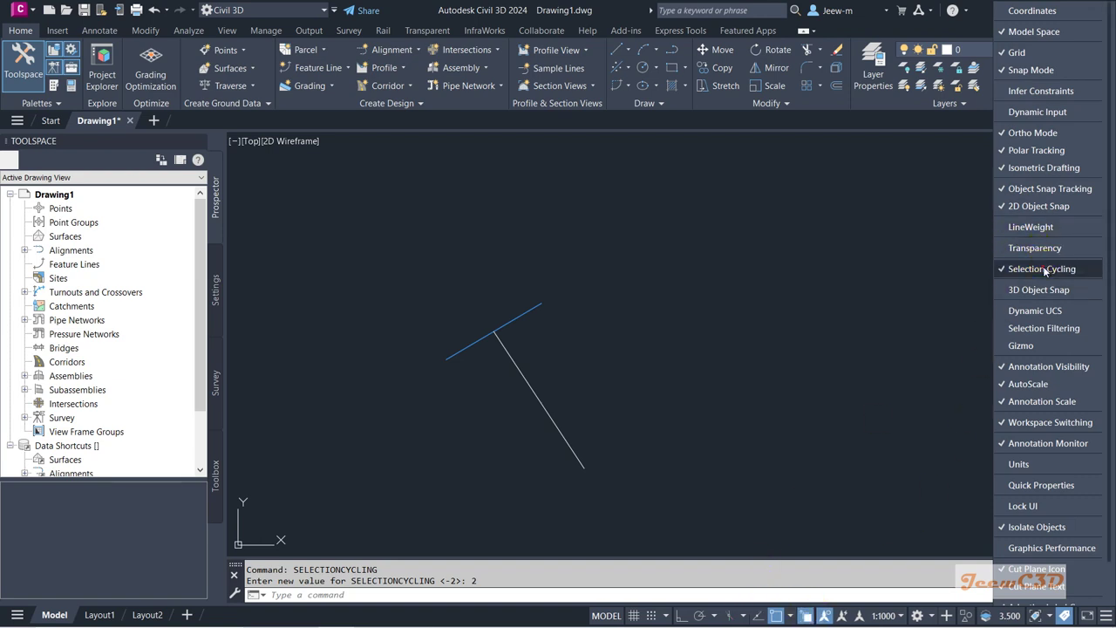
click(792, 410)
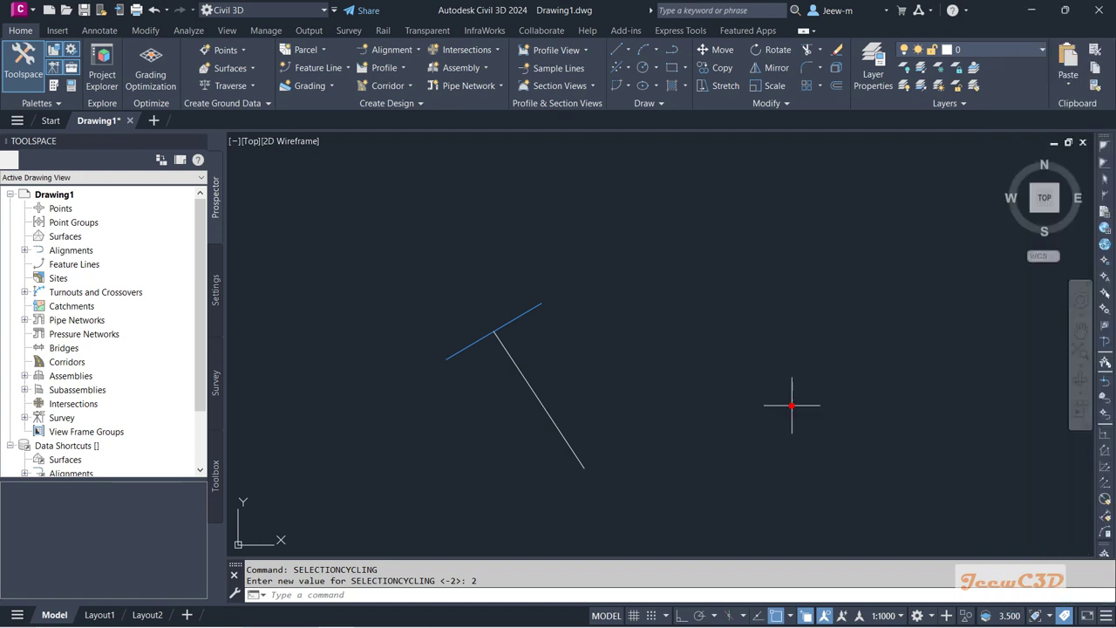
click(472, 343)
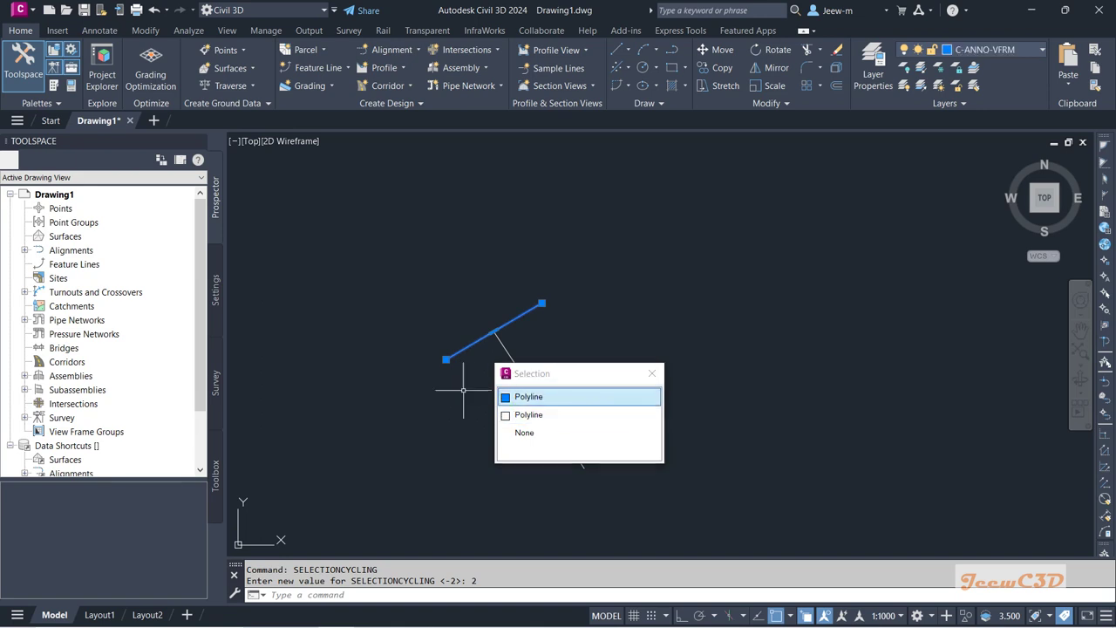
key(Escape)
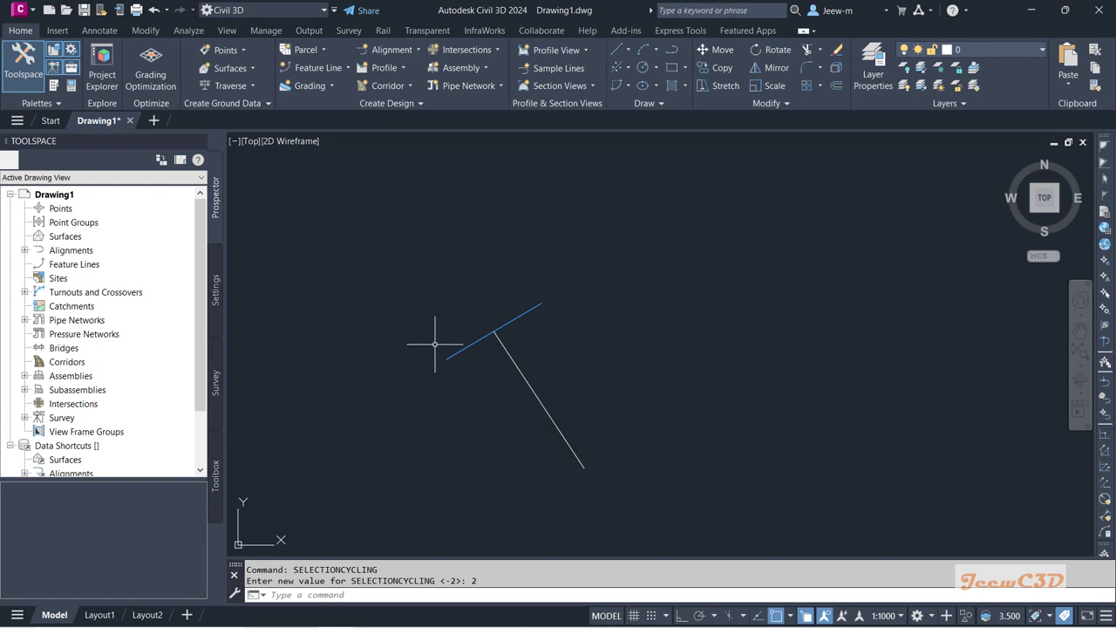
scroll(449, 342, up, 5)
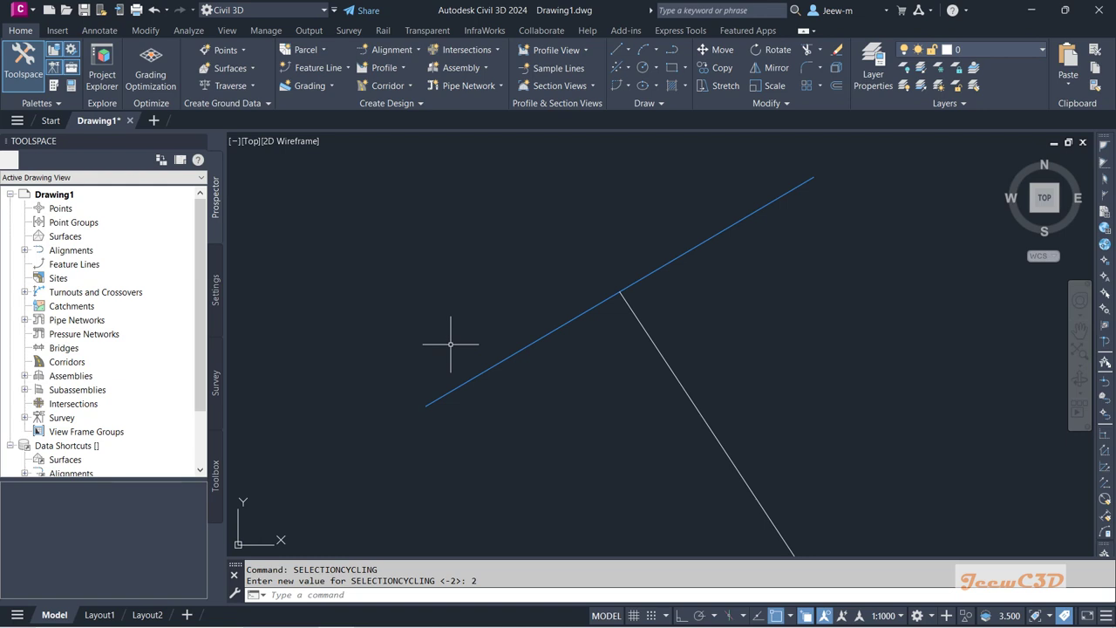
click(576, 330)
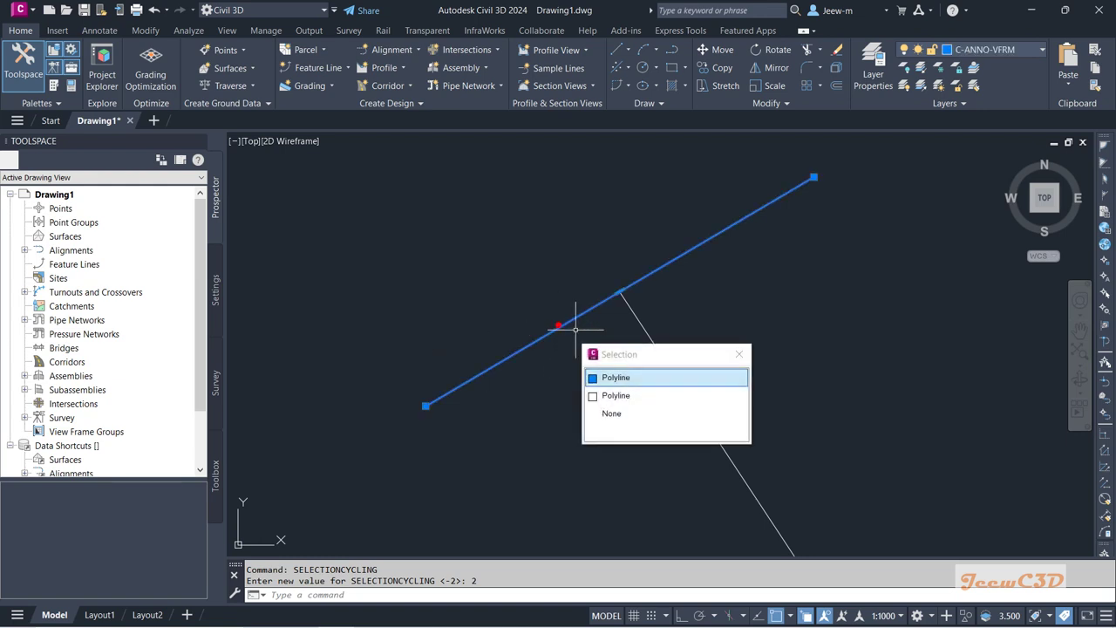
click(506, 415)
key(Escape)
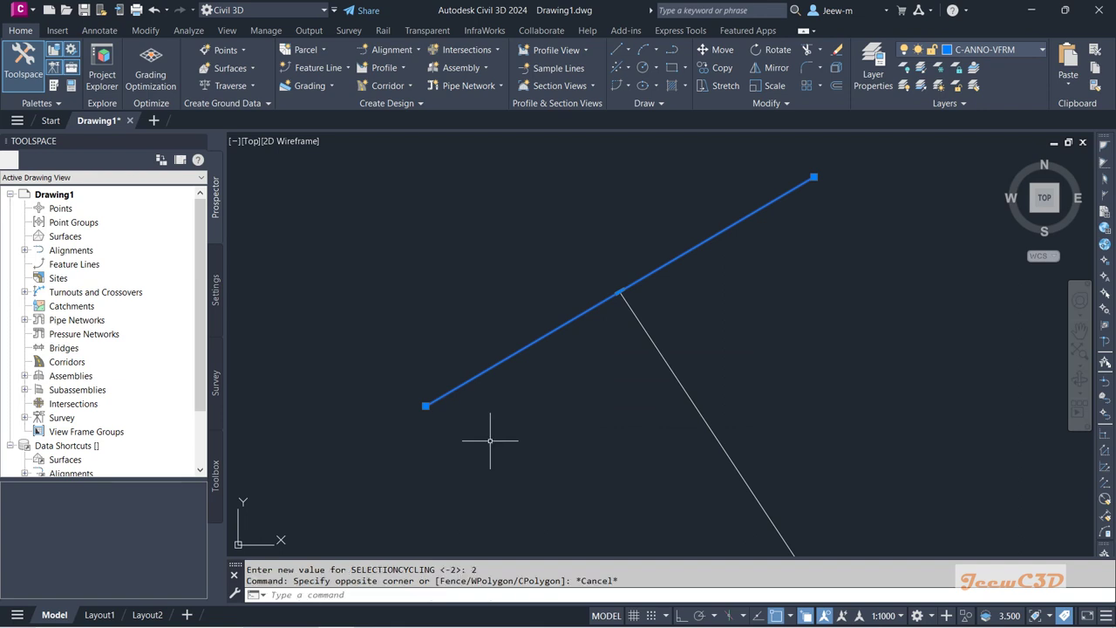
key(Escape)
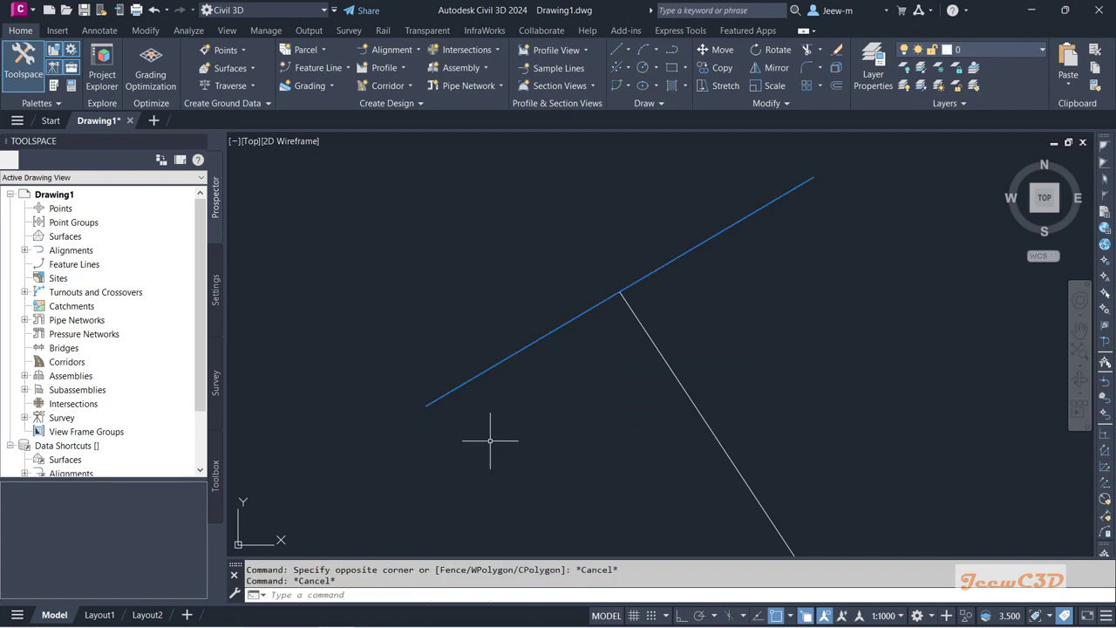